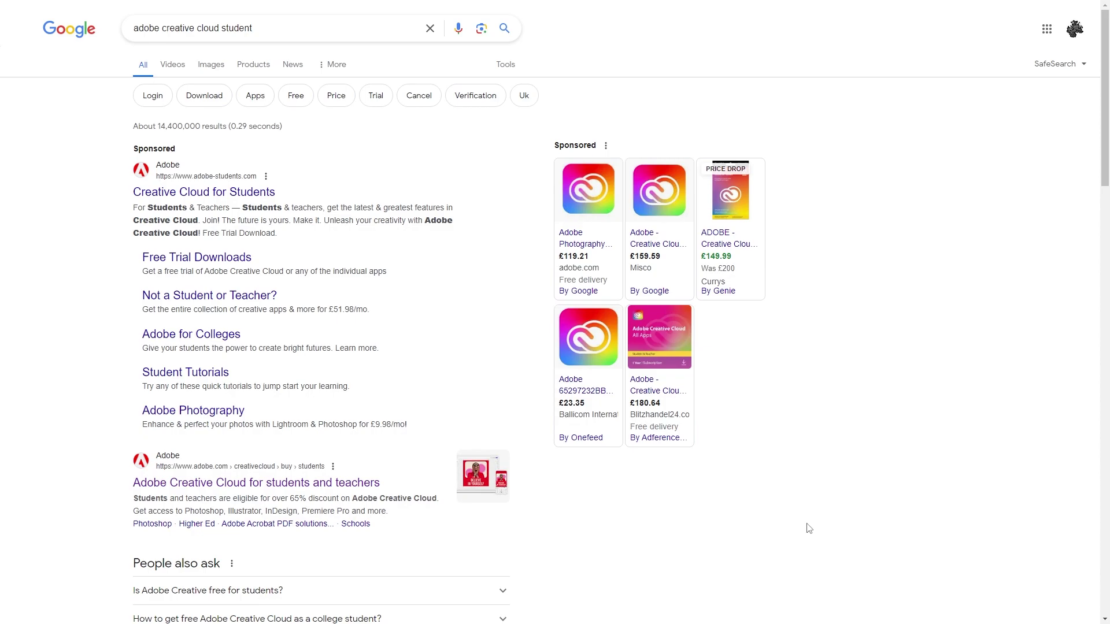
# Step: Open the 'Adobe Creative Cloud for students and teachers' Google result
pyautogui.moveTo(255, 28); pyautogui.dragTo(130, 37)
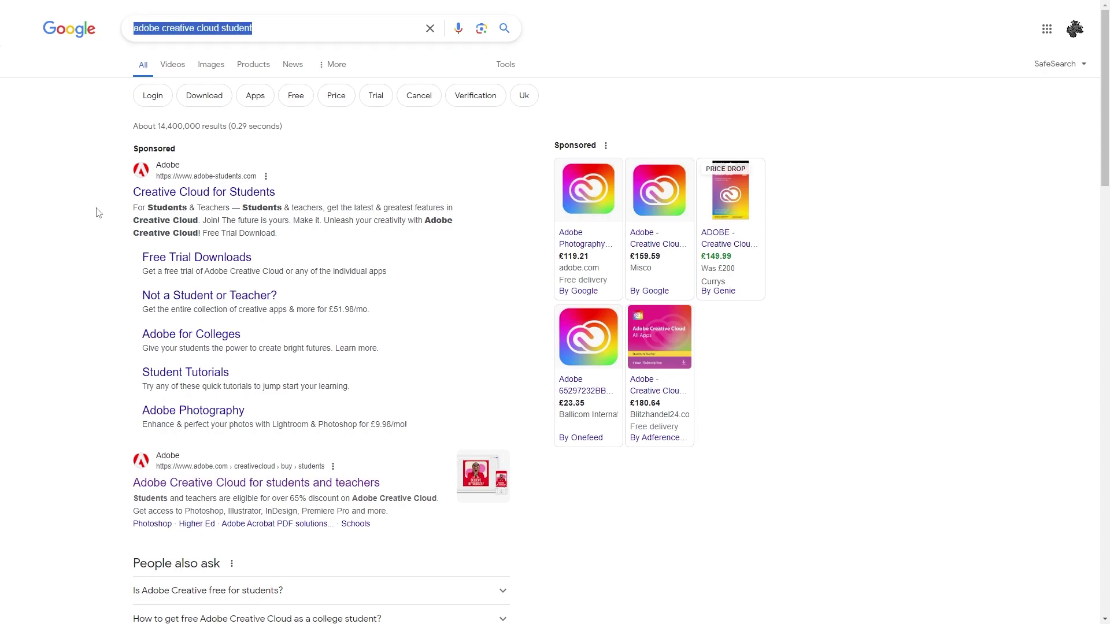
pyautogui.click(10, 269)
pyautogui.scroll(-2, 10, 270)
pyautogui.moveTo(129, 293); pyautogui.dragTo(392, 293)
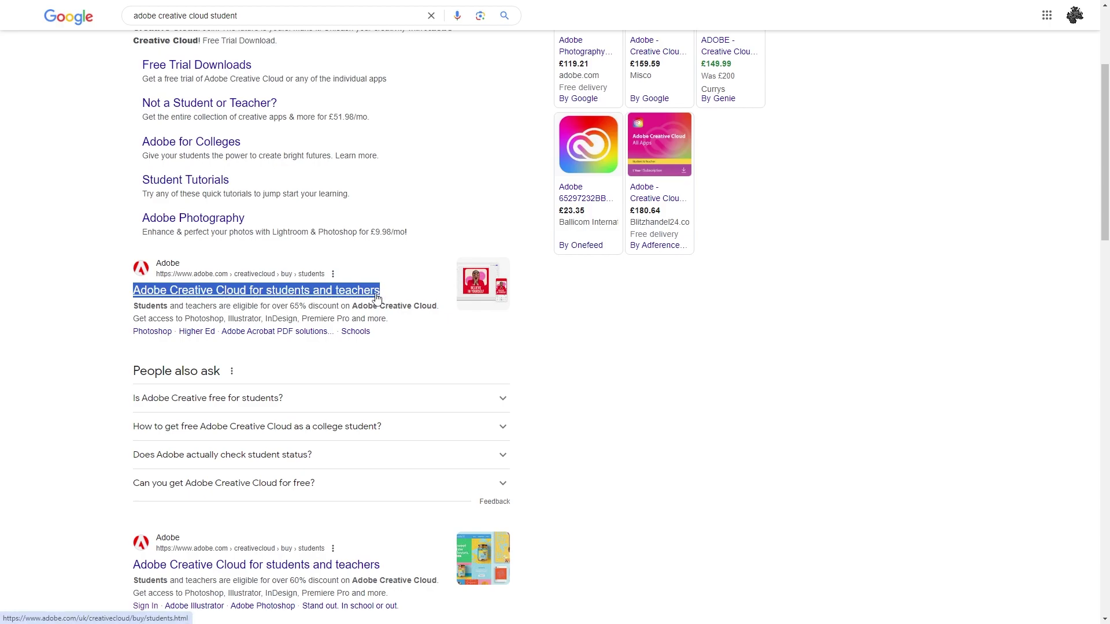
pyautogui.click(370, 299)
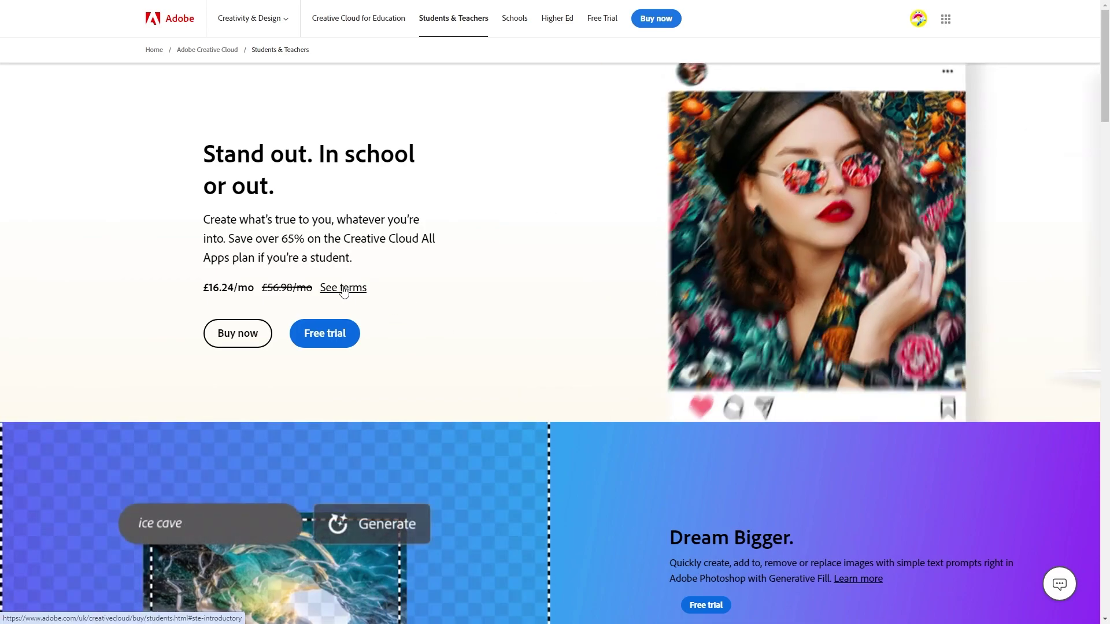
# Step: View the student pricing terms and conditions, then close them
pyautogui.click(344, 289)
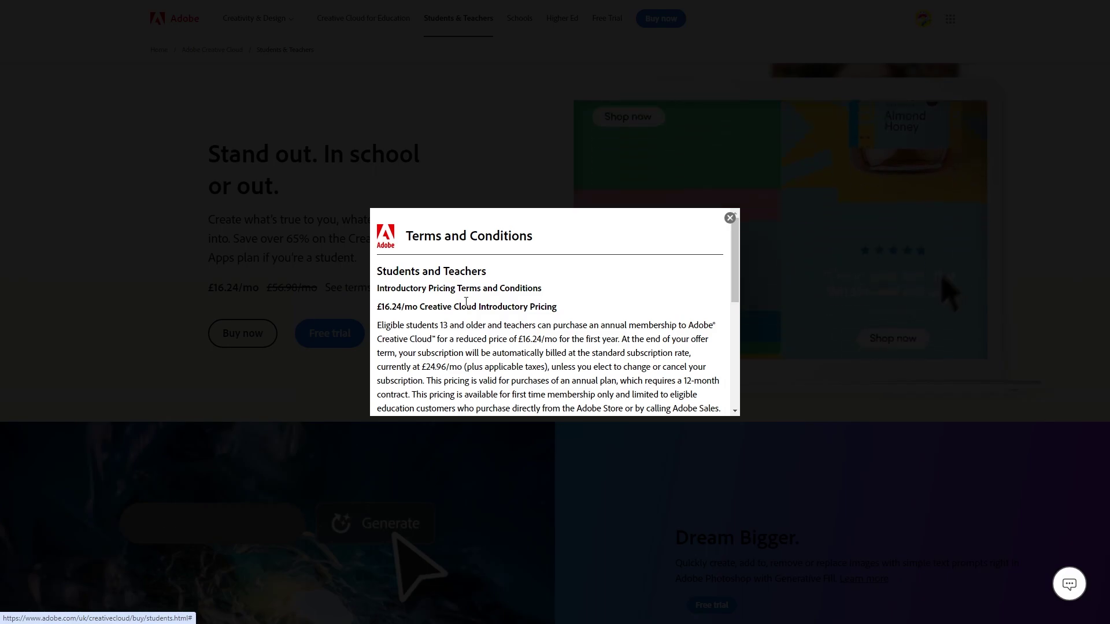
pyautogui.scroll(-3, 412, 373)
pyautogui.scroll(3, 412, 373)
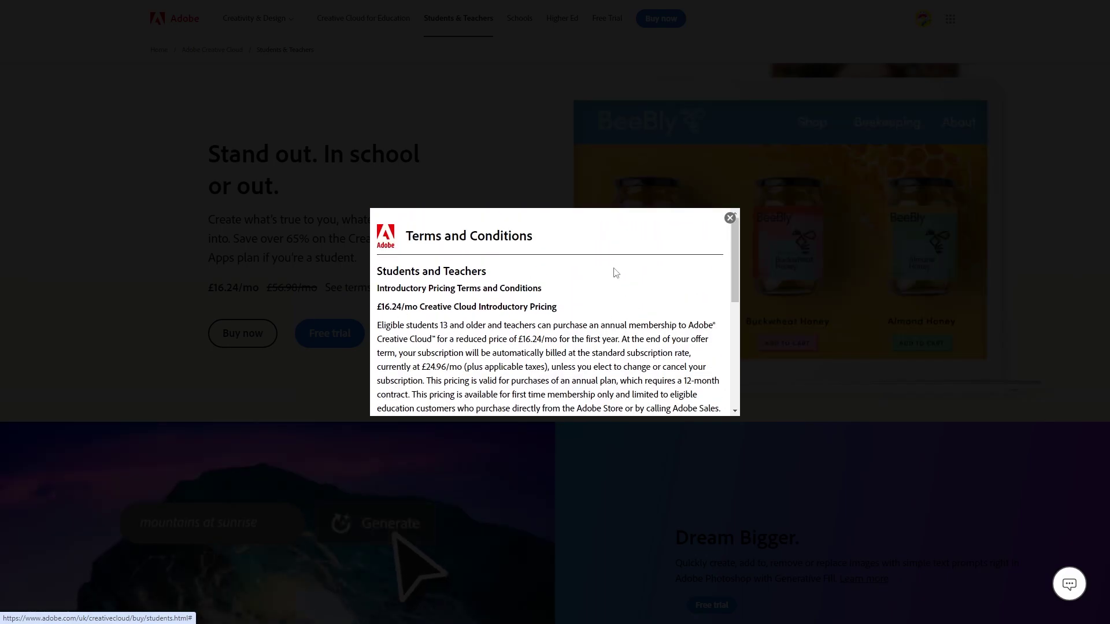
pyautogui.scroll(-3, 457, 323)
pyautogui.scroll(-4, 458, 326)
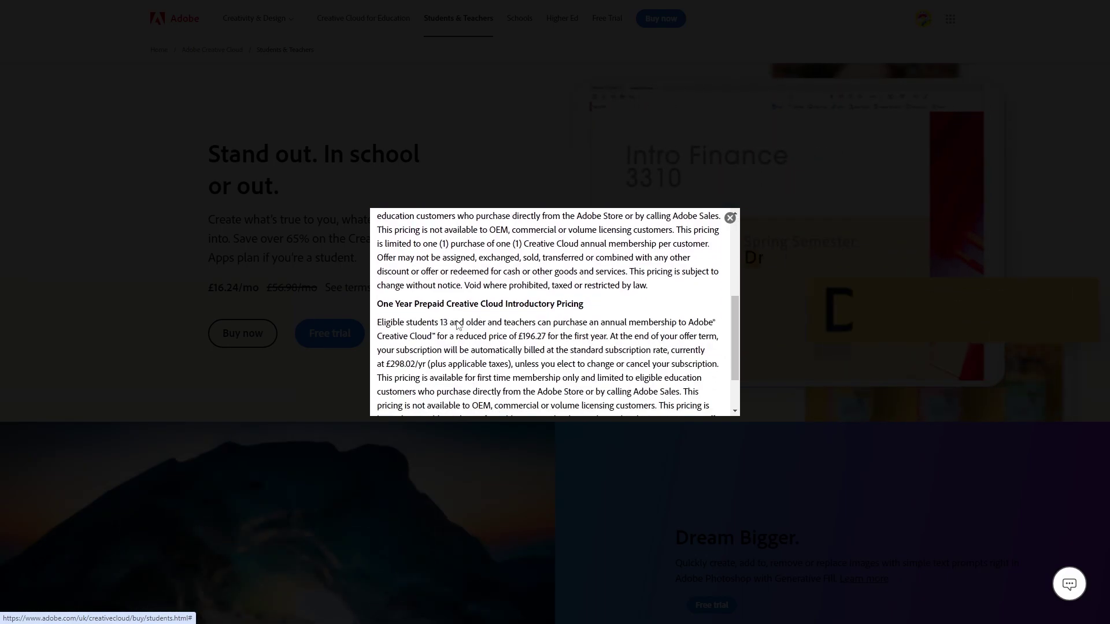
pyautogui.scroll(-2, 458, 326)
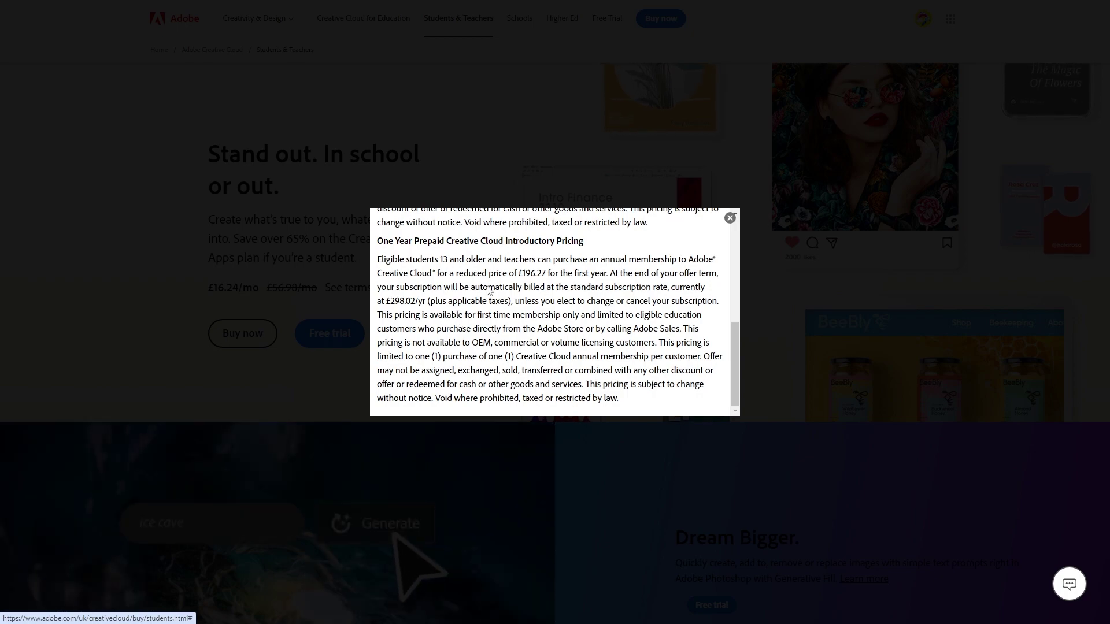
pyautogui.click(730, 218)
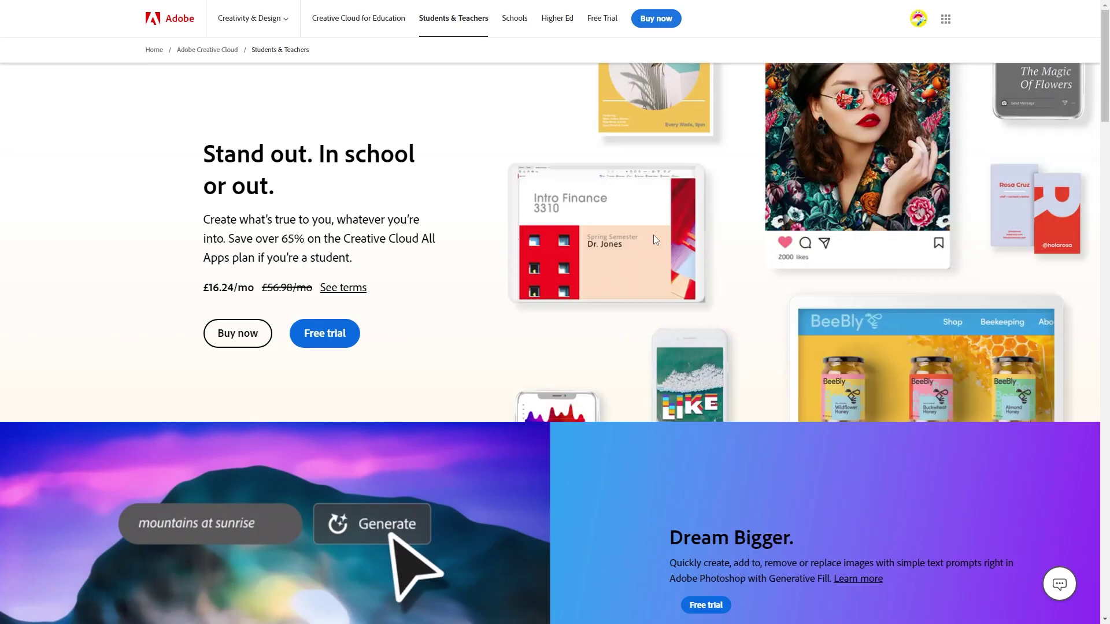
# Step: Buy the All Apps student plan, yearly billed monthly, declining the Adobe Stock add-on
pyautogui.click(252, 335)
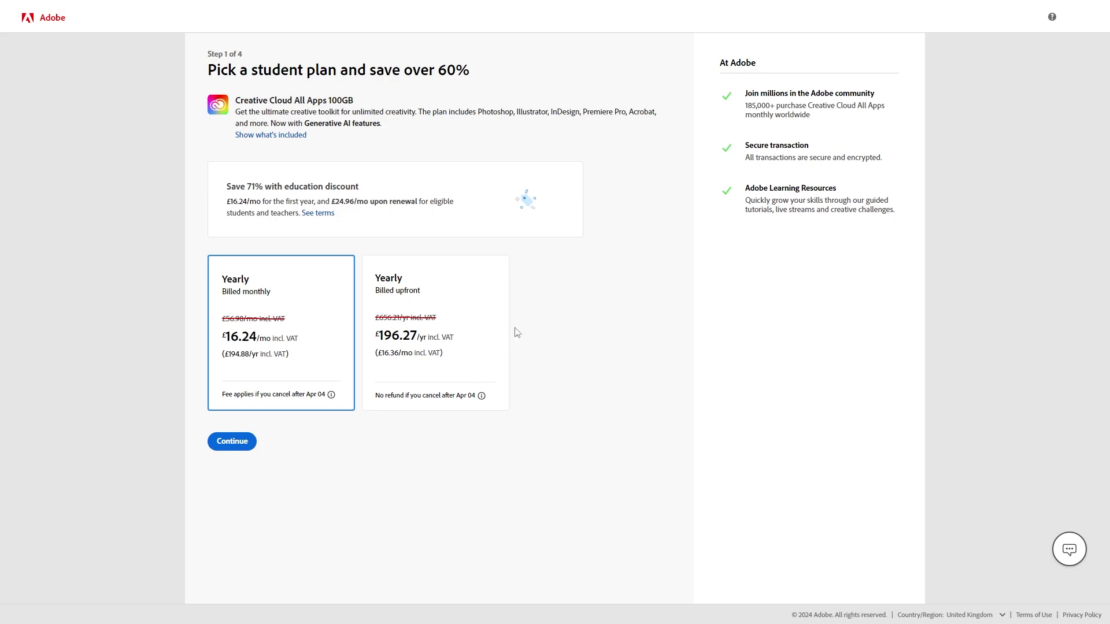
pyautogui.click(233, 441)
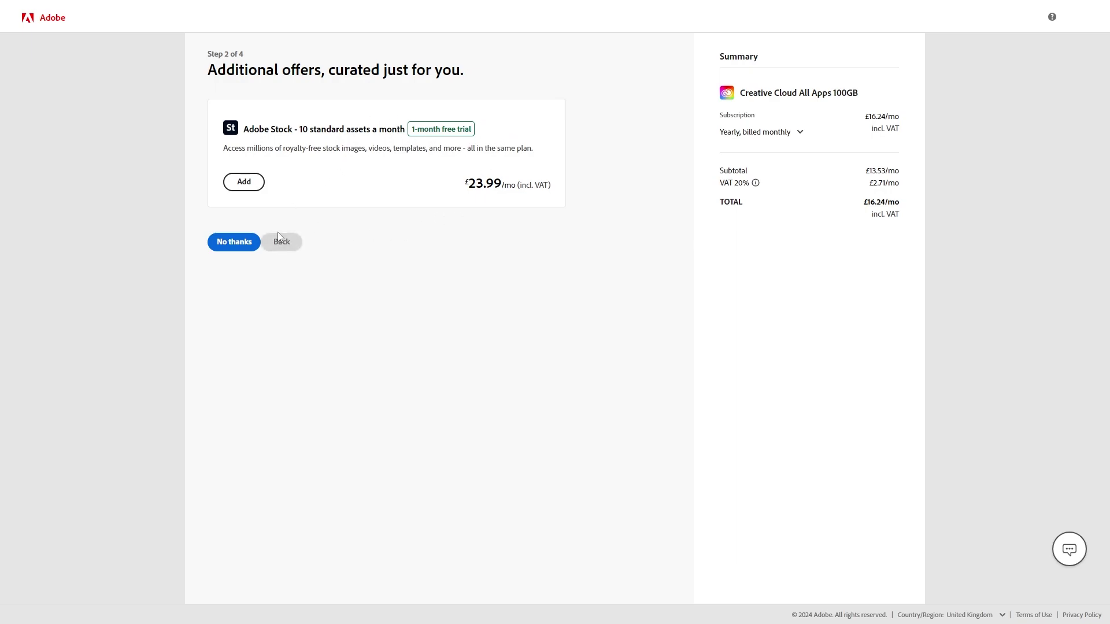
pyautogui.click(235, 241)
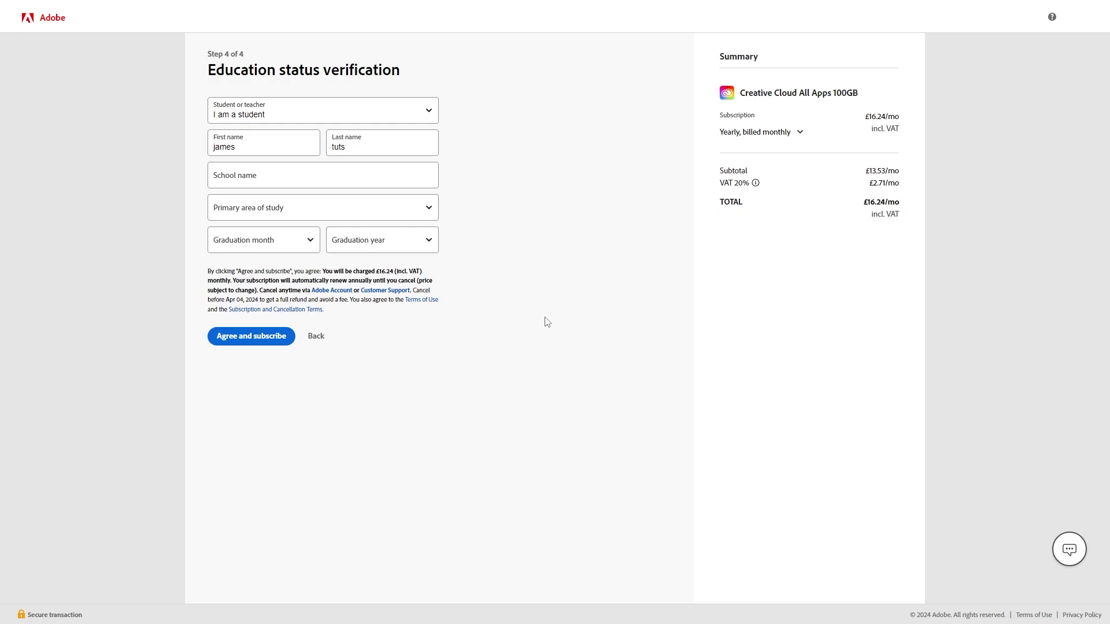
# Step: Choose 'I am a student' and open, then close, the Primary area of study list unselected
pyautogui.click(281, 113)
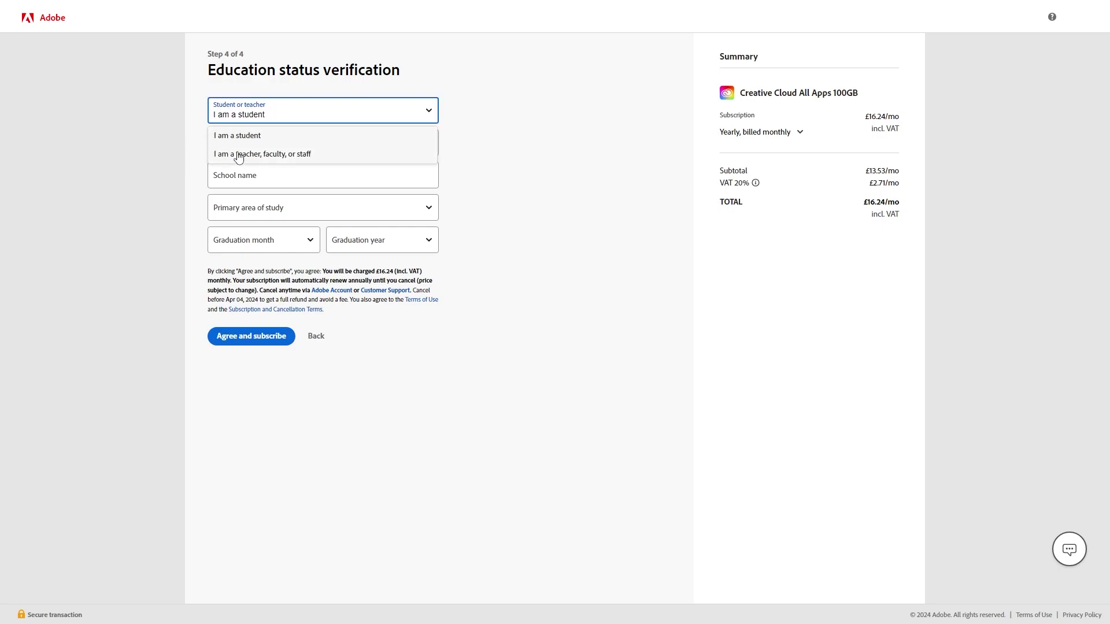
pyautogui.click(181, 141)
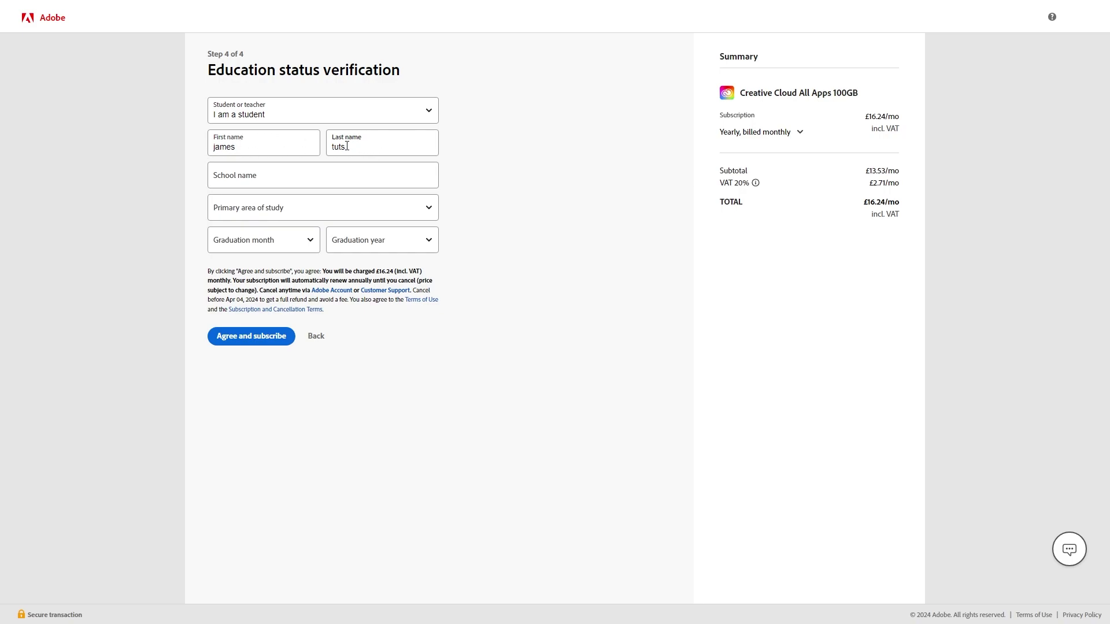
pyautogui.click(261, 175)
pyautogui.click(321, 207)
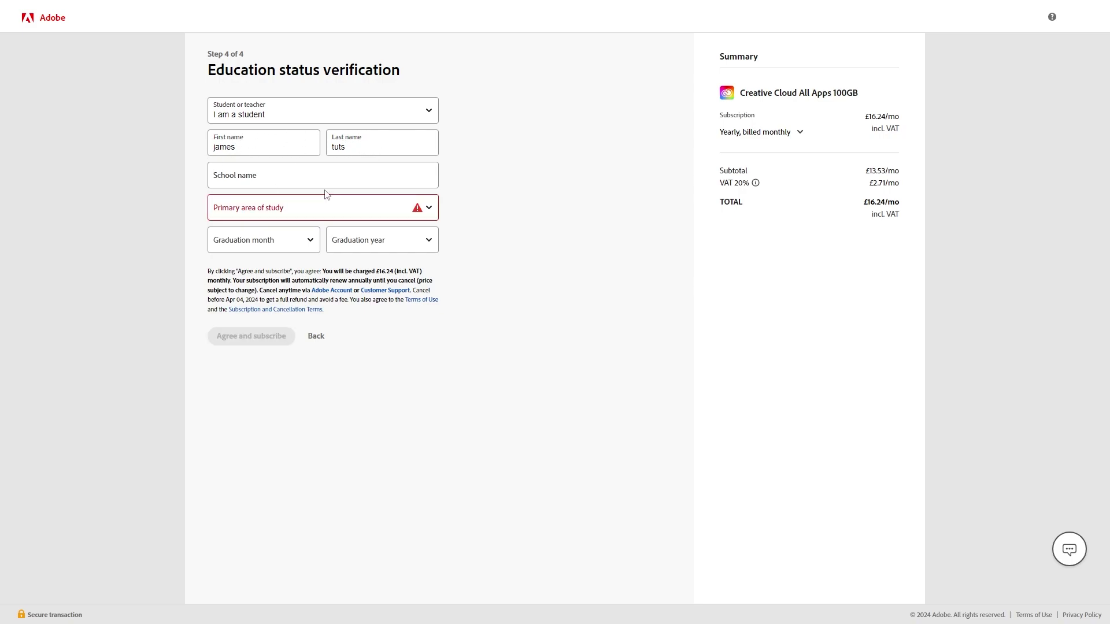
pyautogui.scroll(3, 306, 260)
pyautogui.scroll(2, 317, 278)
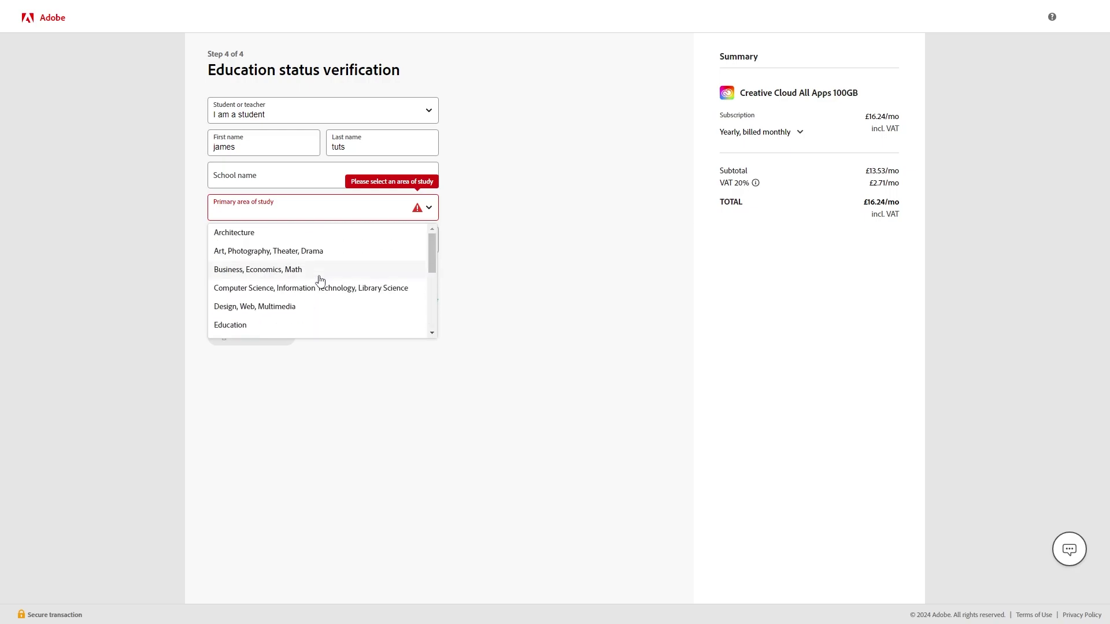
pyautogui.click(578, 282)
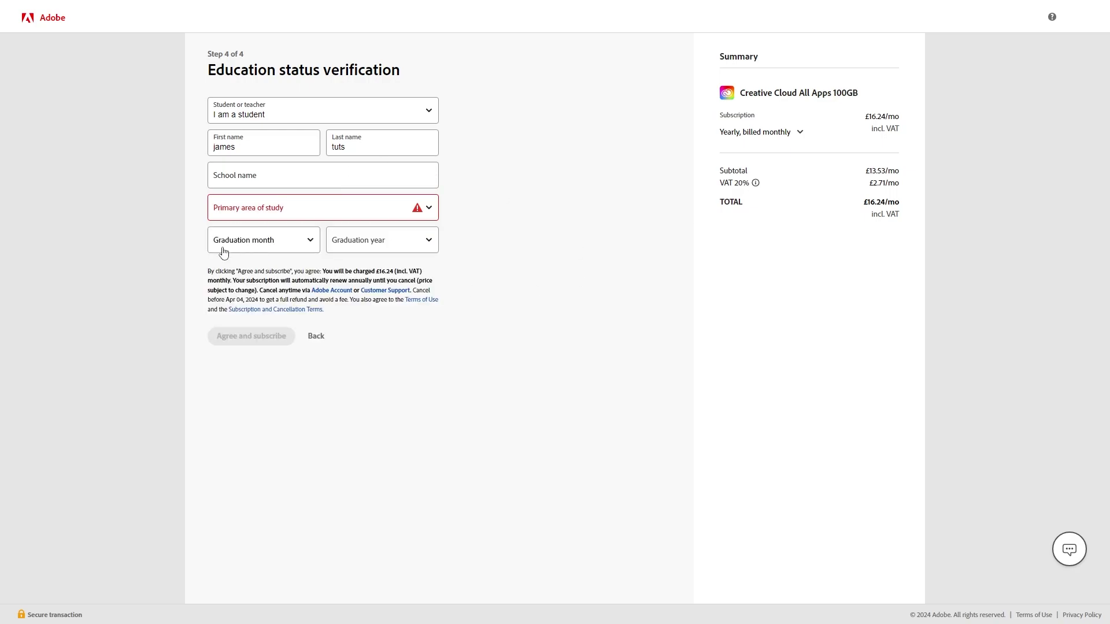